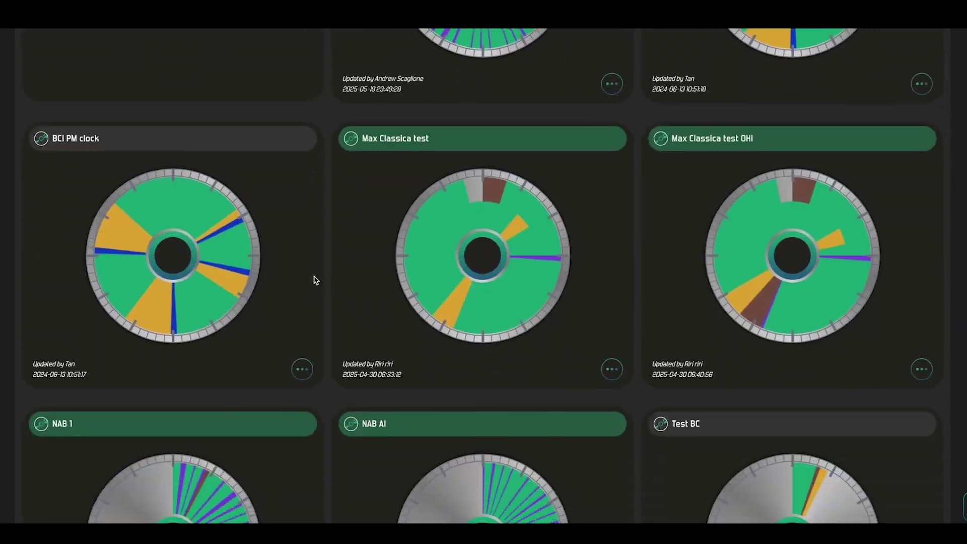
- Look through the existing broadcast clocks and start creating a new one
{"action": "scroll", "coordinate": [316, 280], "scroll_direction": "down", "scroll_amount": 3}
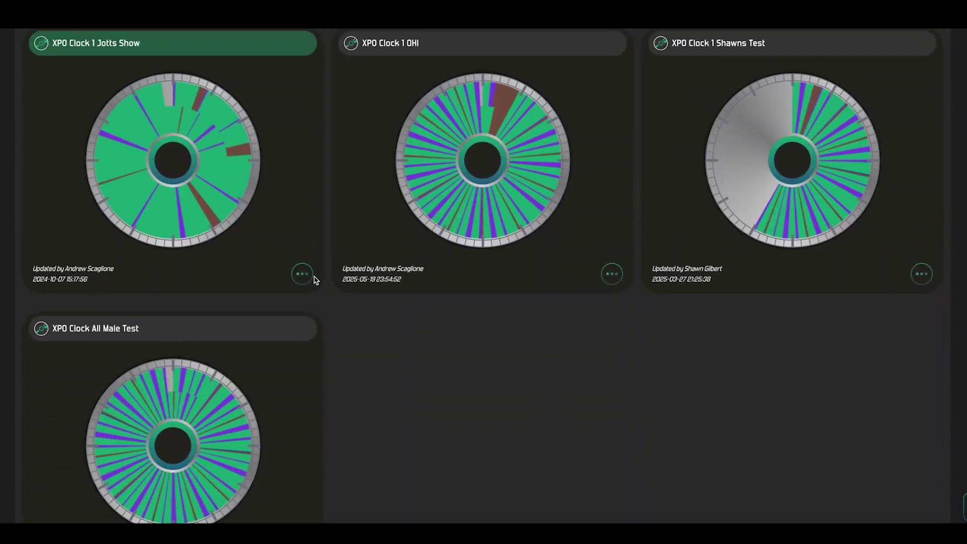
{"action": "scroll", "coordinate": [323, 281], "scroll_direction": "up", "scroll_amount": 20}
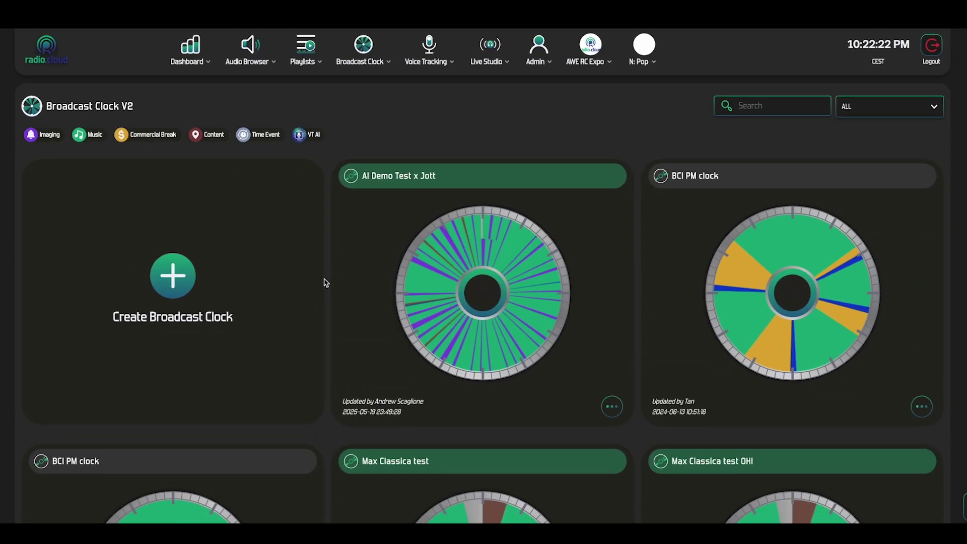
{"action": "left_click", "coordinate": [184, 278]}
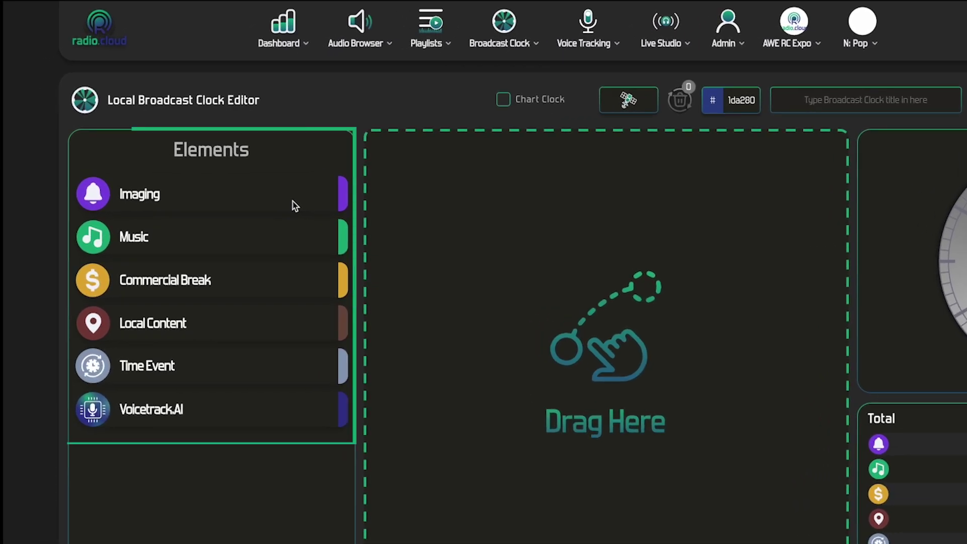
- Add an Imaging element to the empty clock and assign it the Jingle Rotator template
{"action": "left_click_drag", "start_coordinate": [218, 201], "coordinate": [573, 181]}
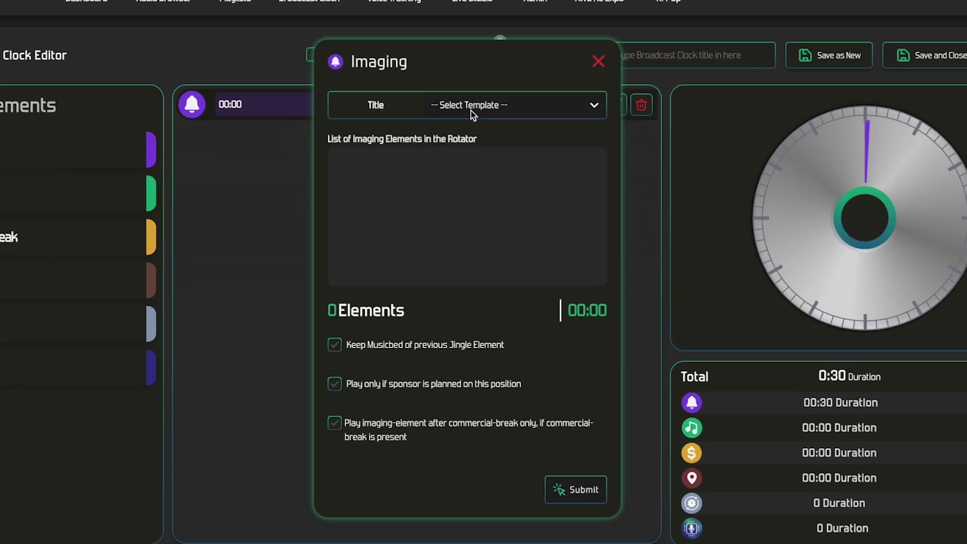
{"action": "left_click", "coordinate": [450, 140]}
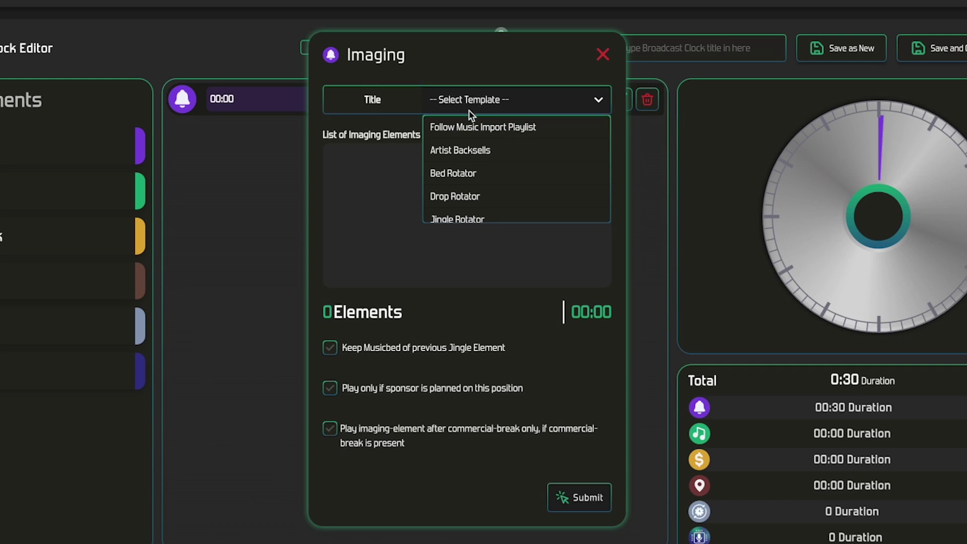
{"action": "scroll", "coordinate": [472, 182], "scroll_direction": "down", "scroll_amount": 1}
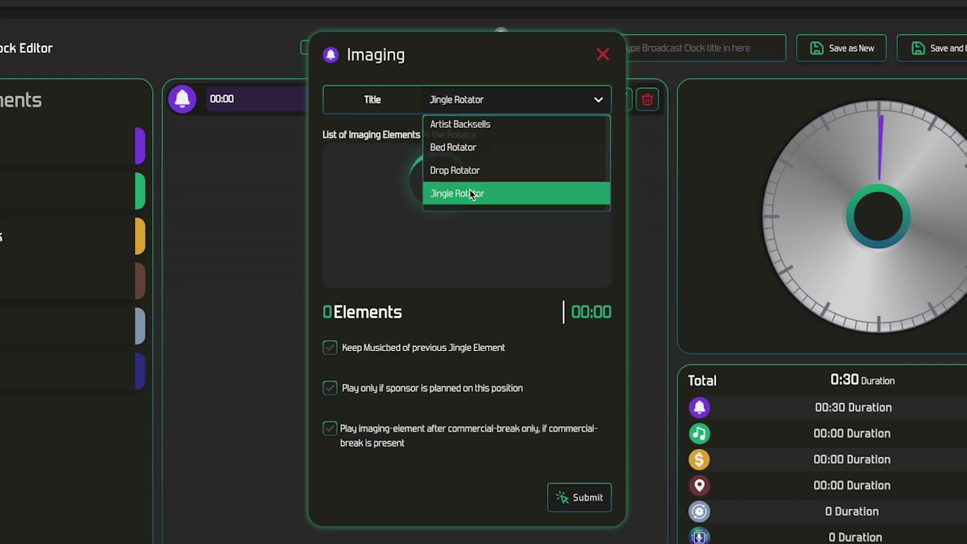
{"action": "left_click", "coordinate": [472, 191]}
{"action": "left_click", "coordinate": [574, 499]}
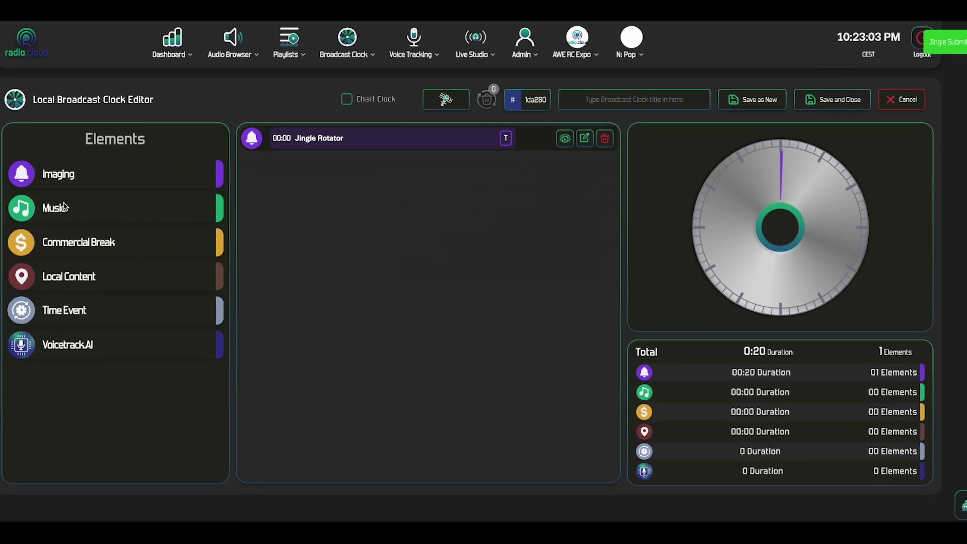
- Add a Music element below the Jingle Rotator and tag it Rock
{"action": "left_click_drag", "start_coordinate": [64, 207], "coordinate": [312, 190]}
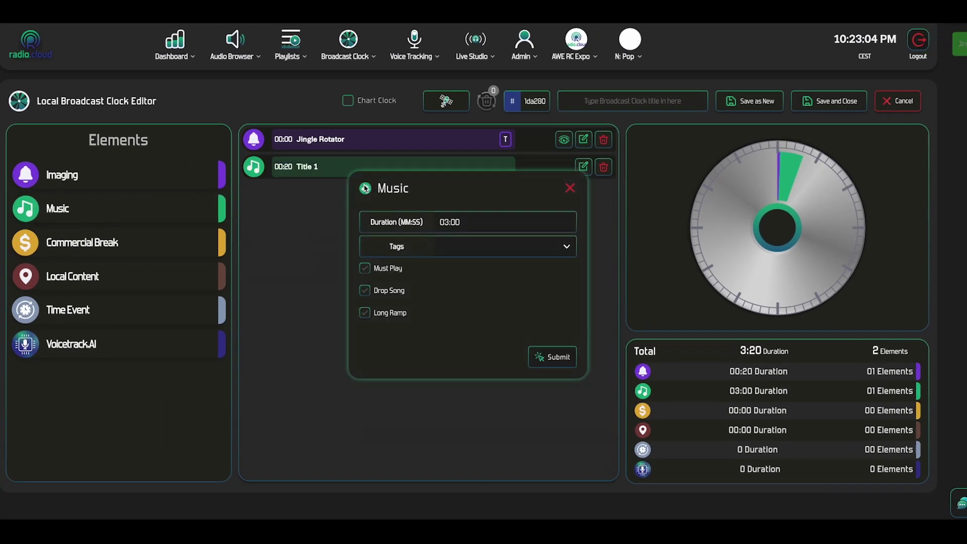
{"action": "left_click", "coordinate": [488, 247]}
{"action": "scroll", "coordinate": [473, 282], "scroll_direction": "down", "scroll_amount": 5}
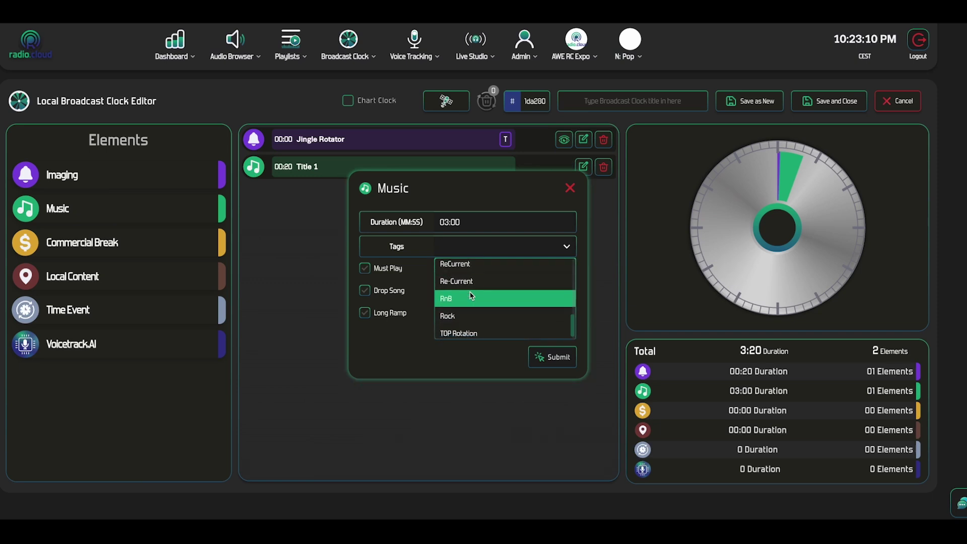
{"action": "left_click", "coordinate": [469, 316]}
{"action": "left_click", "coordinate": [559, 356]}
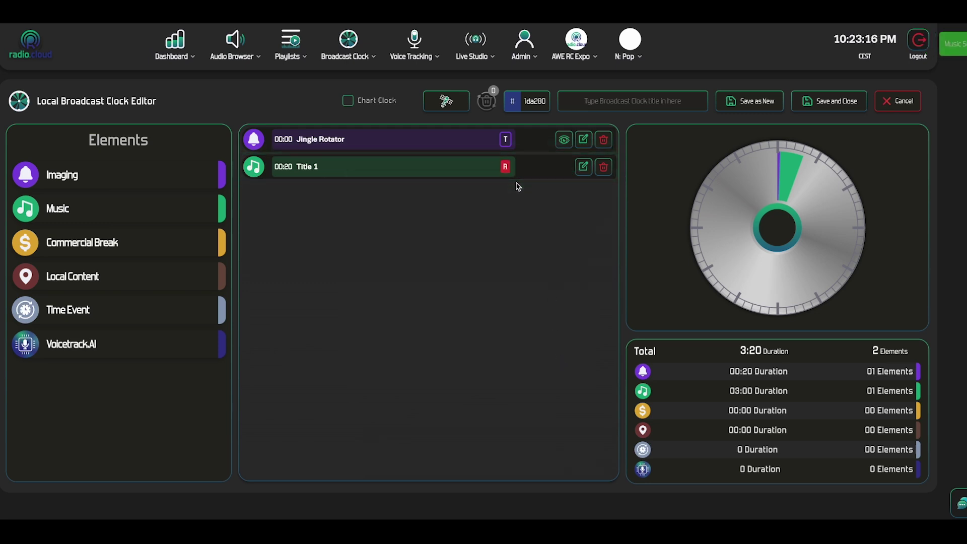
- Add a Commercial Break assigned to block number 1, followed by a Local Content element with the keyword VoiceTrack HH:04
{"action": "left_click_drag", "start_coordinate": [114, 239], "coordinate": [398, 220]}
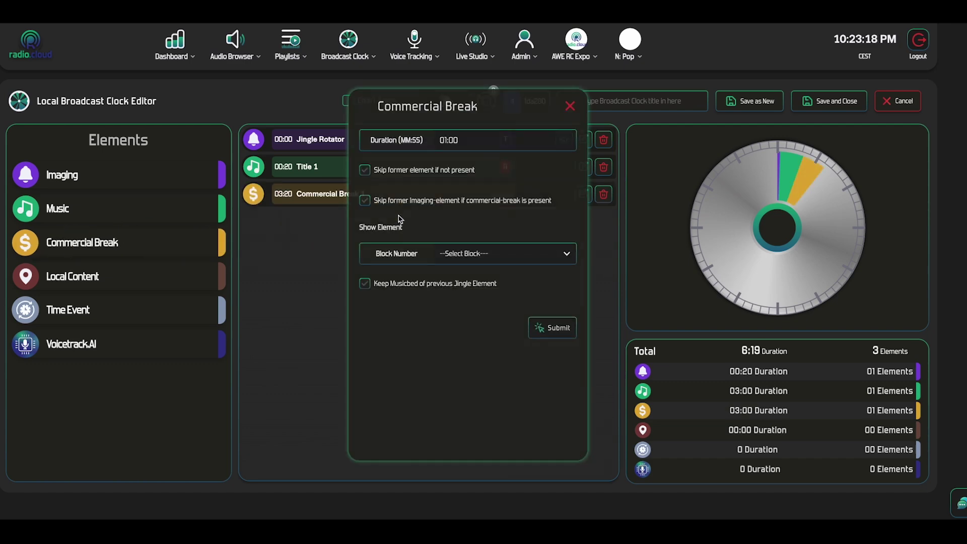
{"action": "left_click", "coordinate": [467, 253]}
{"action": "left_click", "coordinate": [452, 272]}
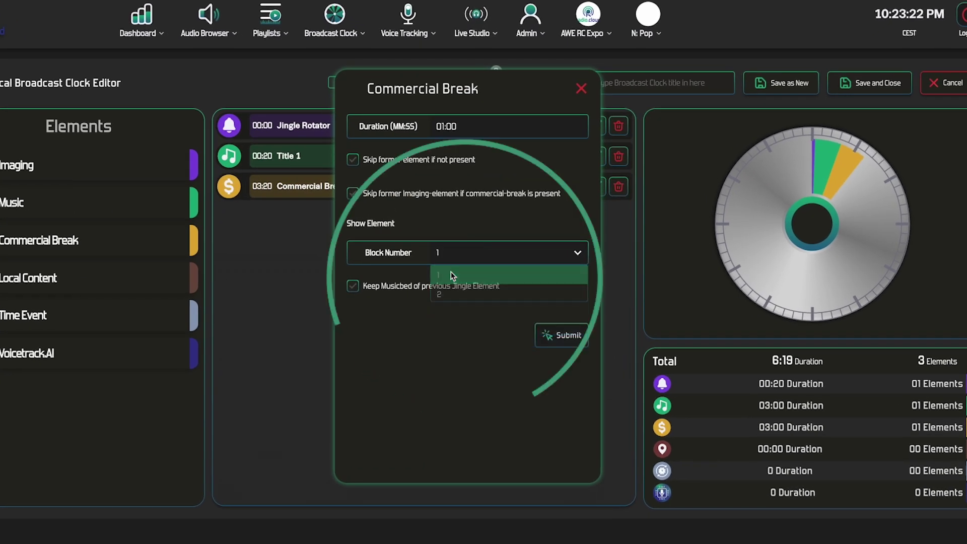
{"action": "left_click", "coordinate": [570, 337]}
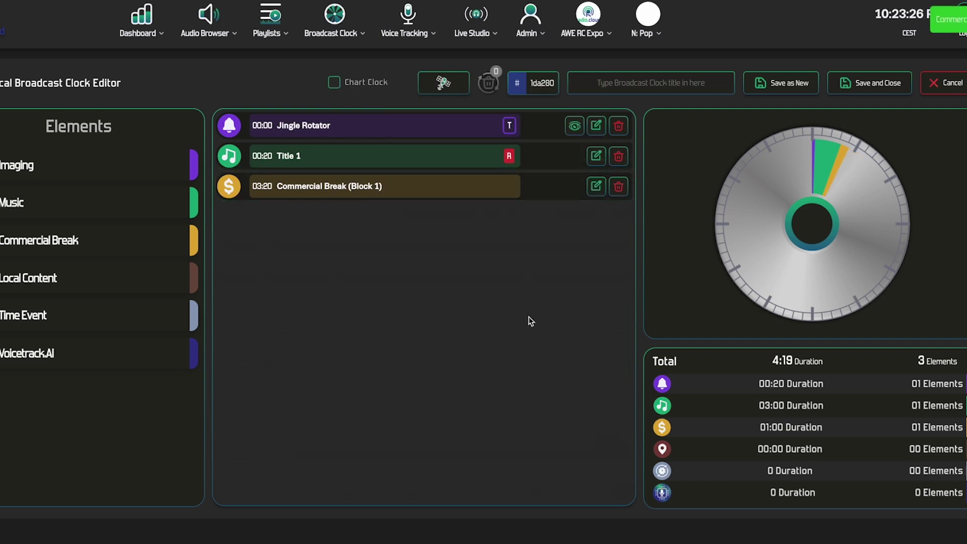
{"action": "left_click_drag", "start_coordinate": [100, 272], "coordinate": [359, 249]}
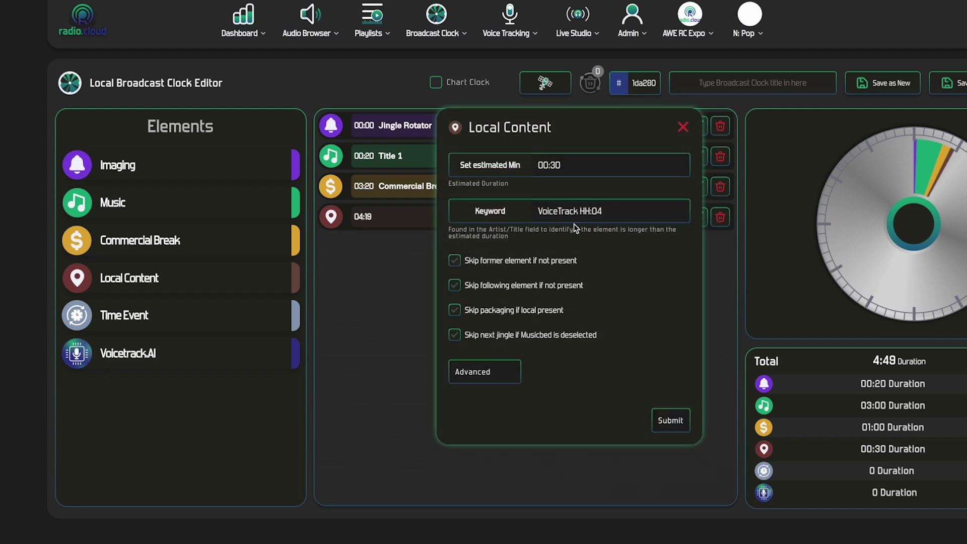
{"action": "left_click", "coordinate": [660, 418]}
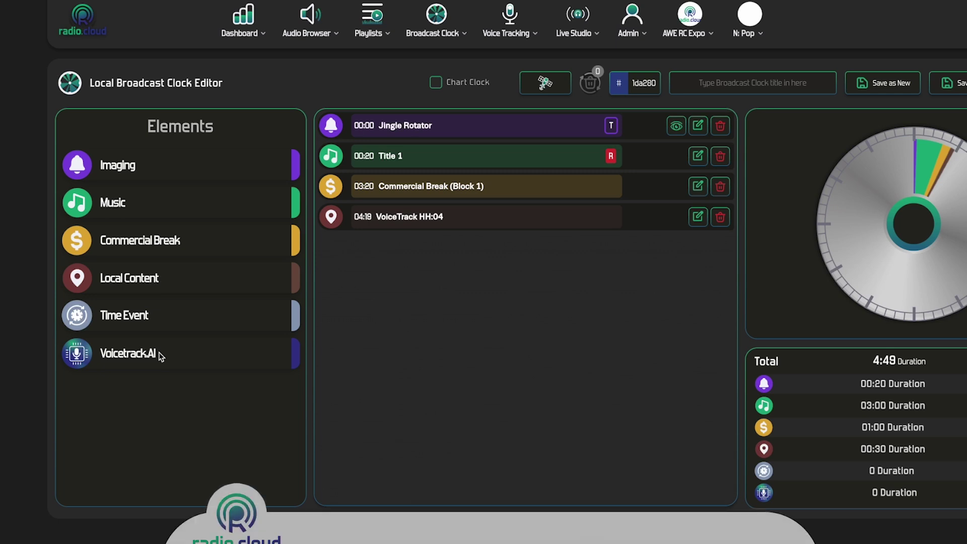
{"action": "left_click_drag", "start_coordinate": [159, 352], "coordinate": [423, 322]}
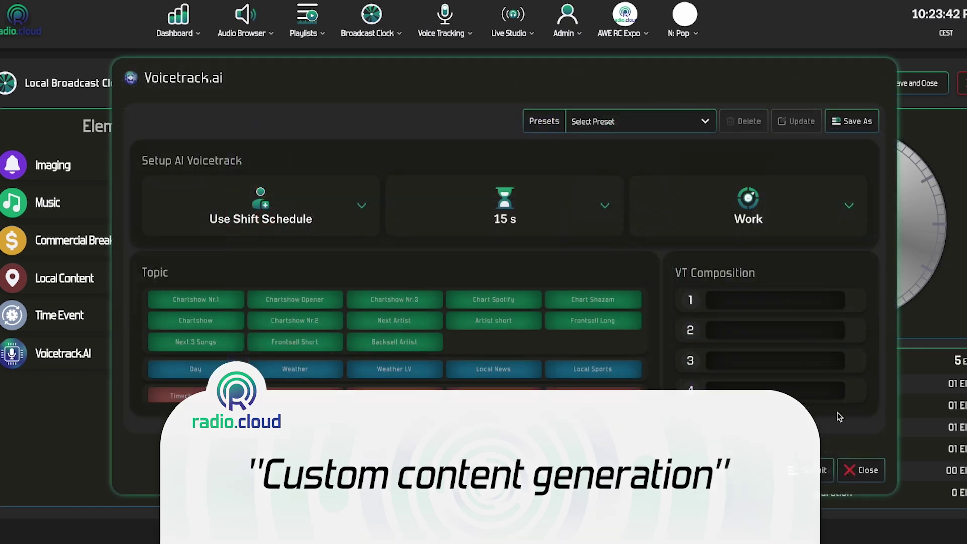
{"action": "left_click", "coordinate": [861, 470]}
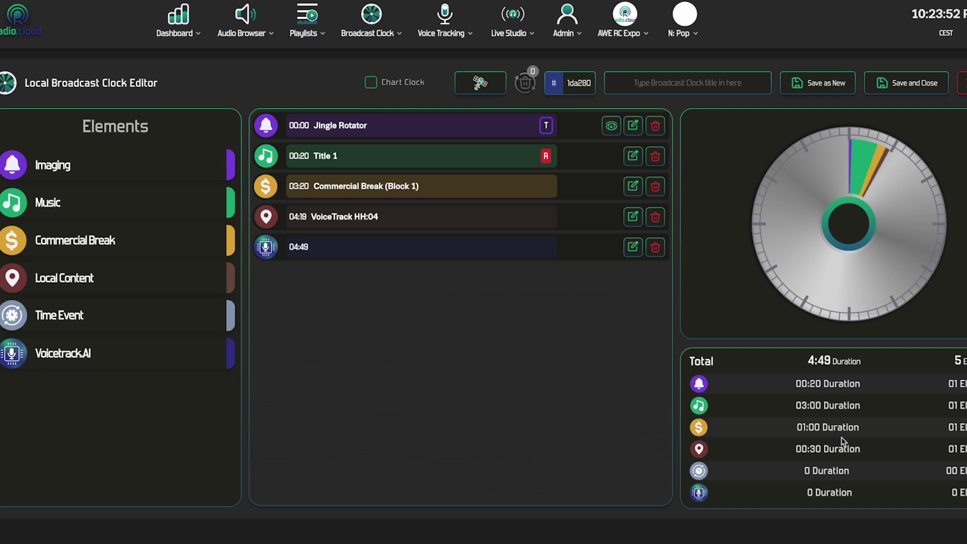
{"action": "left_click", "coordinate": [655, 247]}
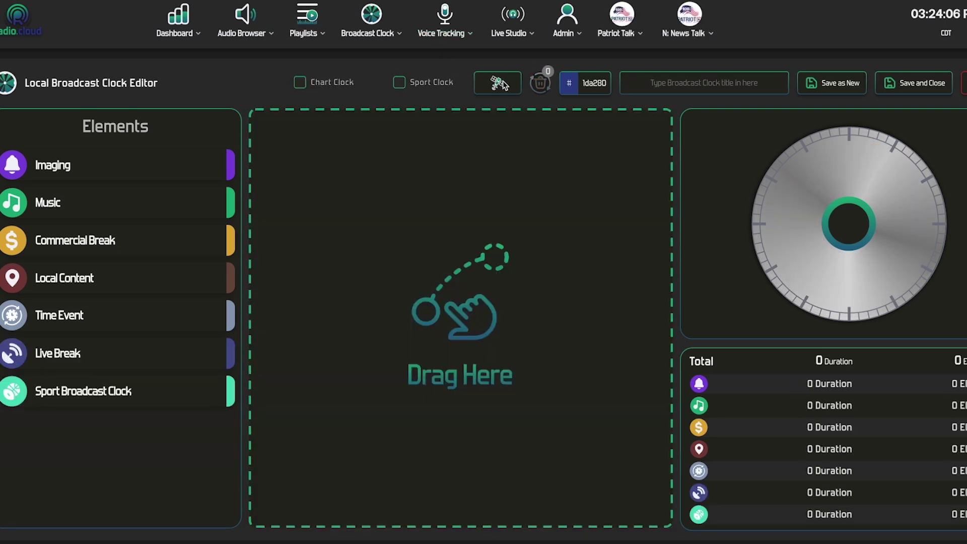
- Open the clock's satellite settings and browse the show segment events of the Wegener satellite
{"action": "left_click", "coordinate": [501, 84]}
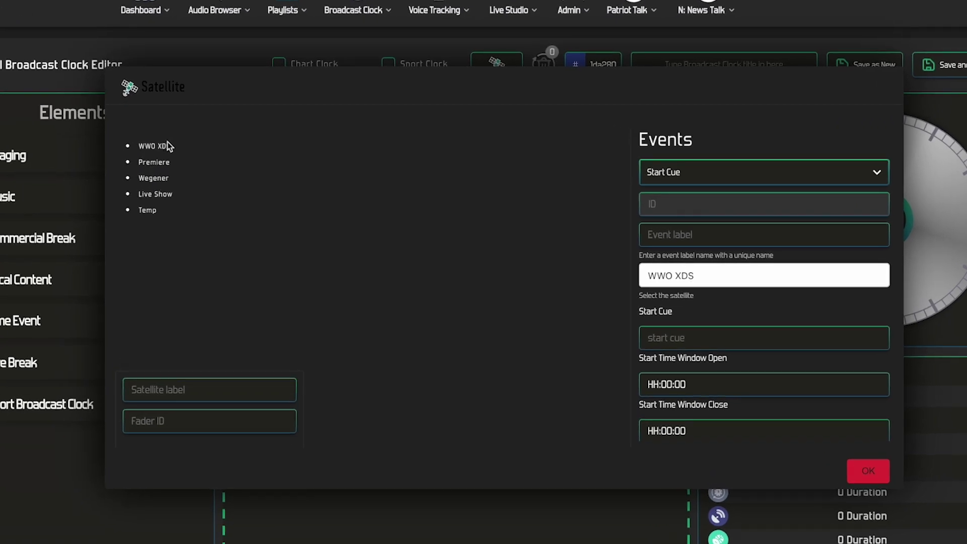
{"action": "left_click", "coordinate": [160, 181]}
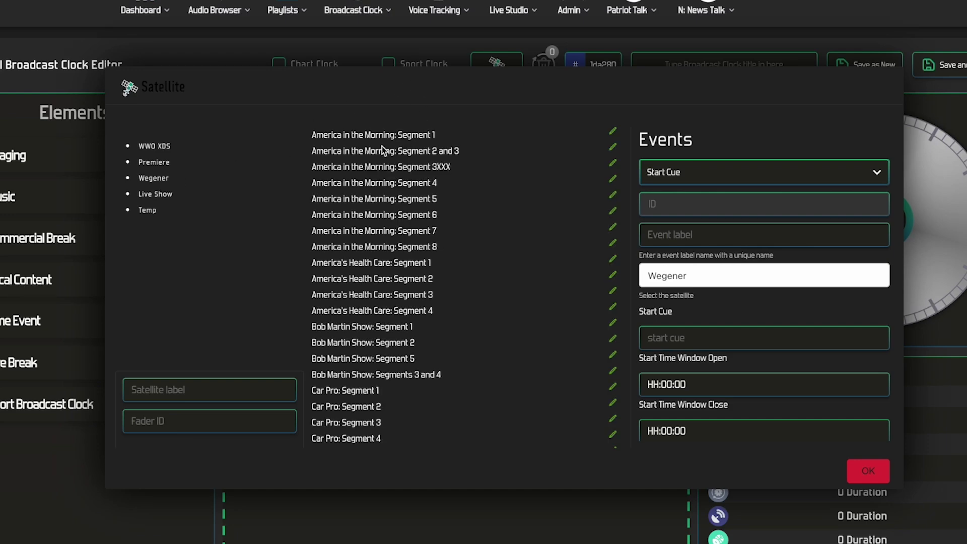
{"action": "scroll", "coordinate": [378, 156], "scroll_direction": "down", "scroll_amount": 6}
{"action": "scroll", "coordinate": [377, 160], "scroll_direction": "down", "scroll_amount": 3}
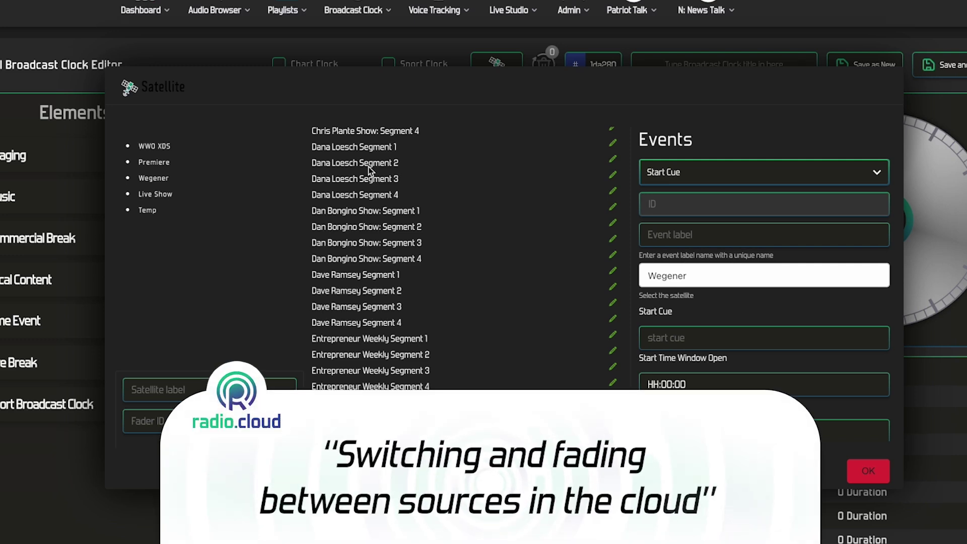
{"action": "scroll", "coordinate": [369, 169], "scroll_direction": "down", "scroll_amount": 2}
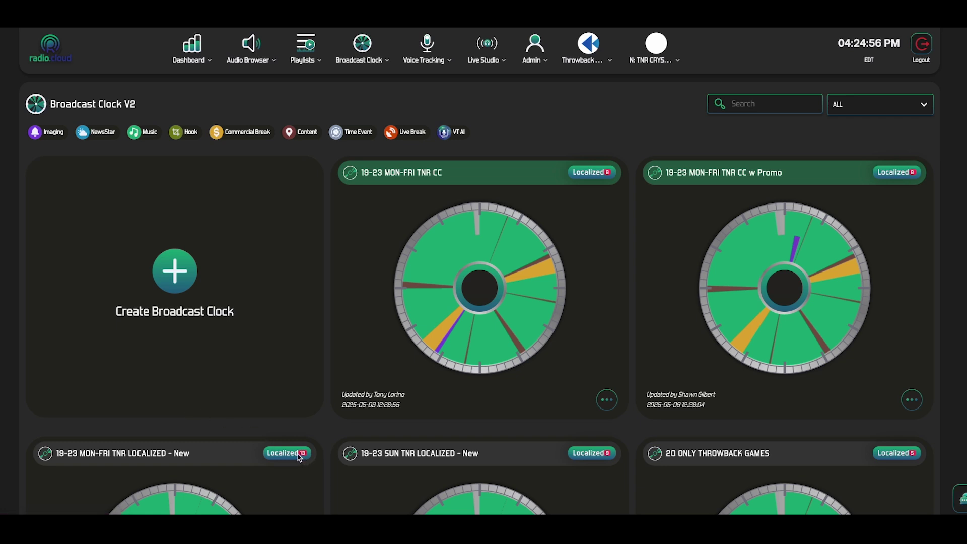
- Open the localized versions of the 19-23 MON-FRI TNR LOCALIZED - New clock
{"action": "left_click", "coordinate": [261, 455]}
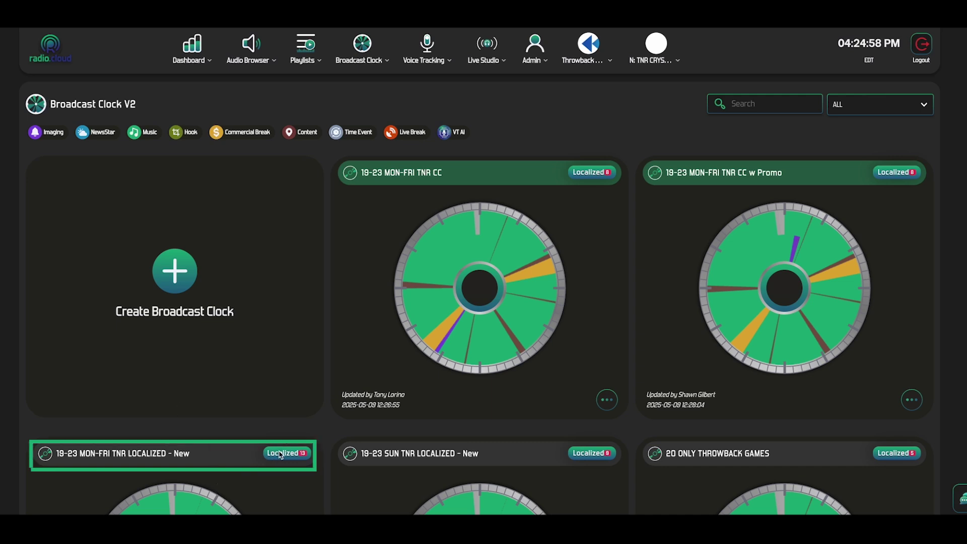
{"action": "left_click", "coordinate": [281, 455]}
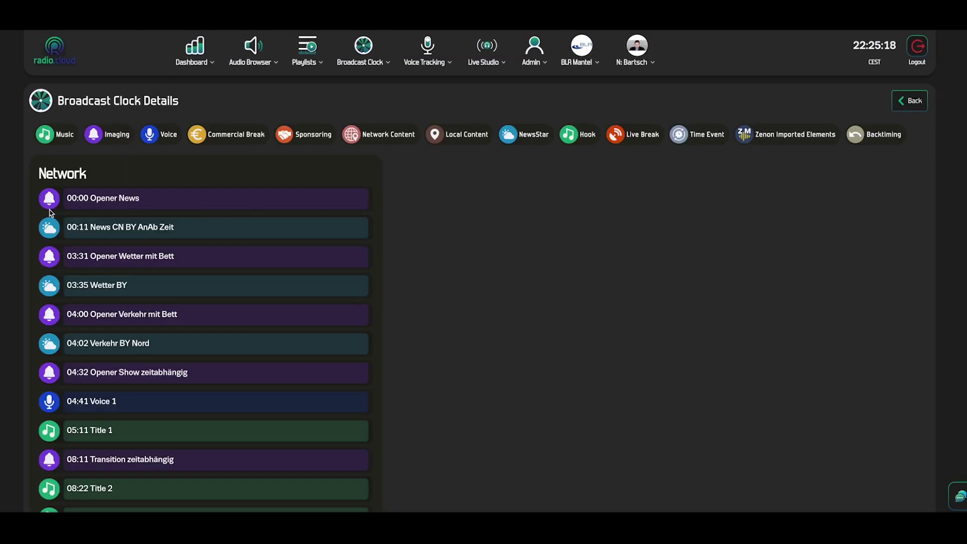
- Switch the station to Mainwelle to compare its local clock with the network clock
{"action": "scroll", "coordinate": [86, 216], "scroll_direction": "down", "scroll_amount": 1}
{"action": "left_click", "coordinate": [626, 61]}
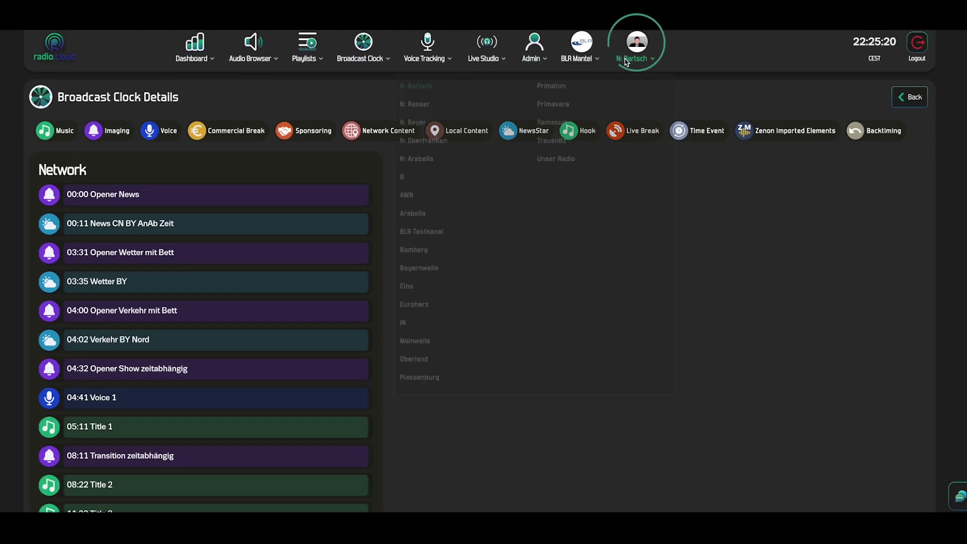
{"action": "left_click", "coordinate": [422, 339]}
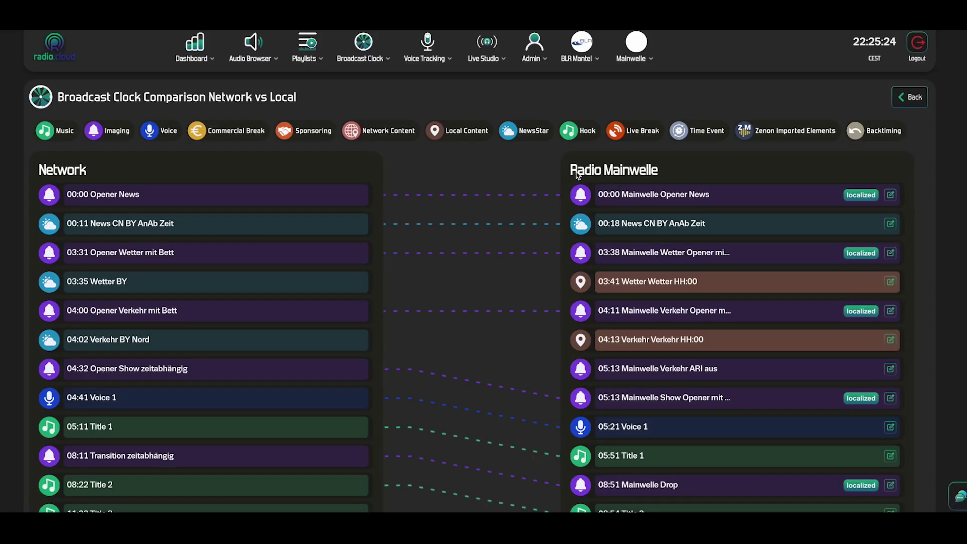
- Examine how the network clock's elements map to Radio Mainwelle's localized and added local elements throughout the hour
{"action": "scroll", "coordinate": [578, 175], "scroll_direction": "down", "scroll_amount": 3}
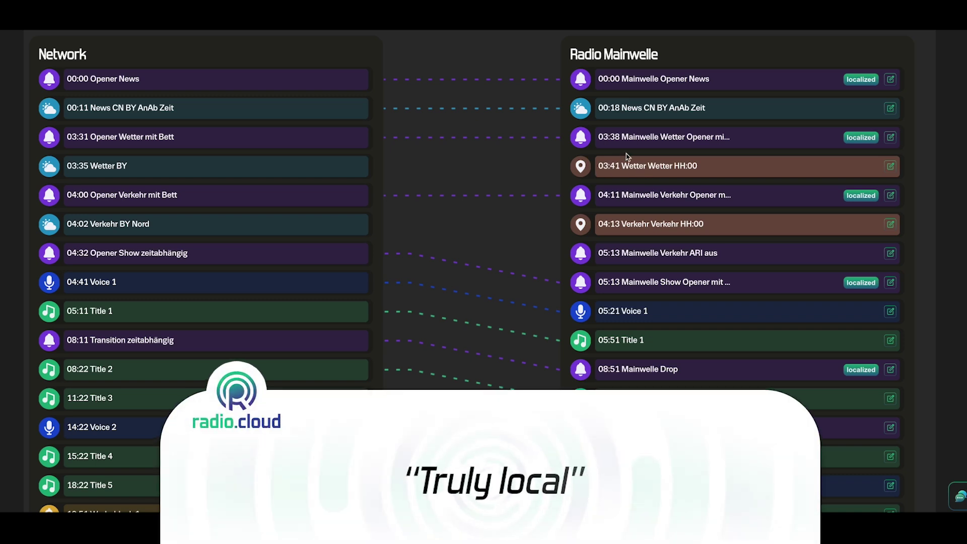
{"action": "left_click", "coordinate": [105, 169]}
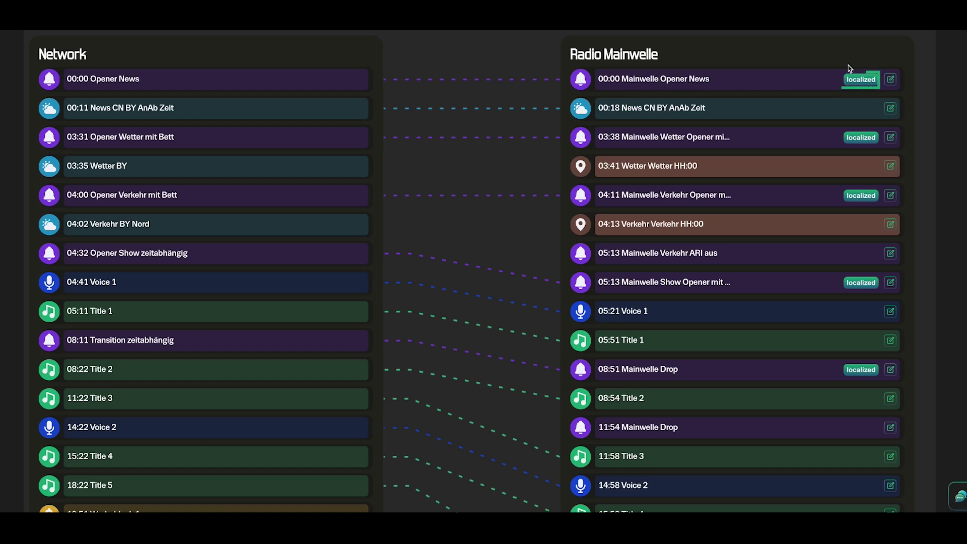
{"action": "scroll", "coordinate": [491, 144], "scroll_direction": "down", "scroll_amount": 1}
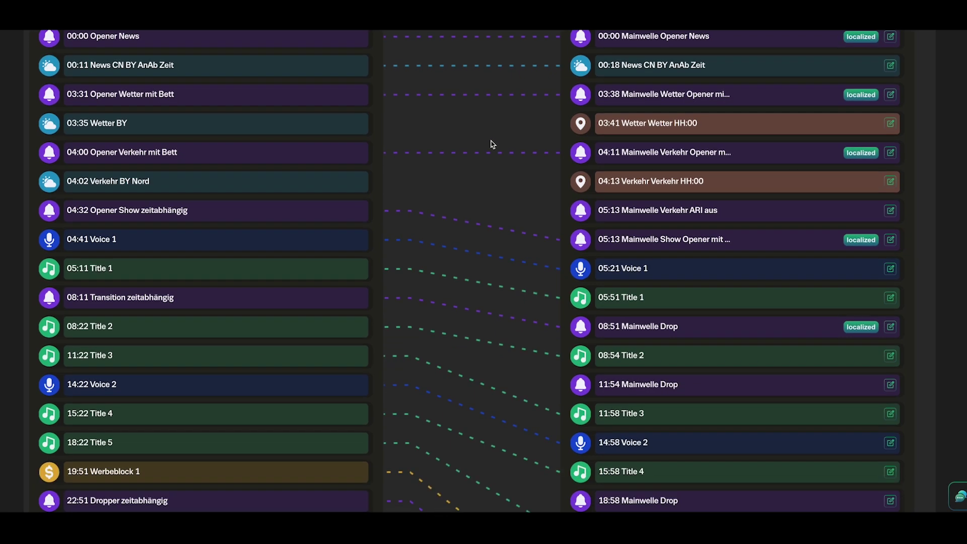
{"action": "scroll", "coordinate": [402, 110], "scroll_direction": "down", "scroll_amount": 3}
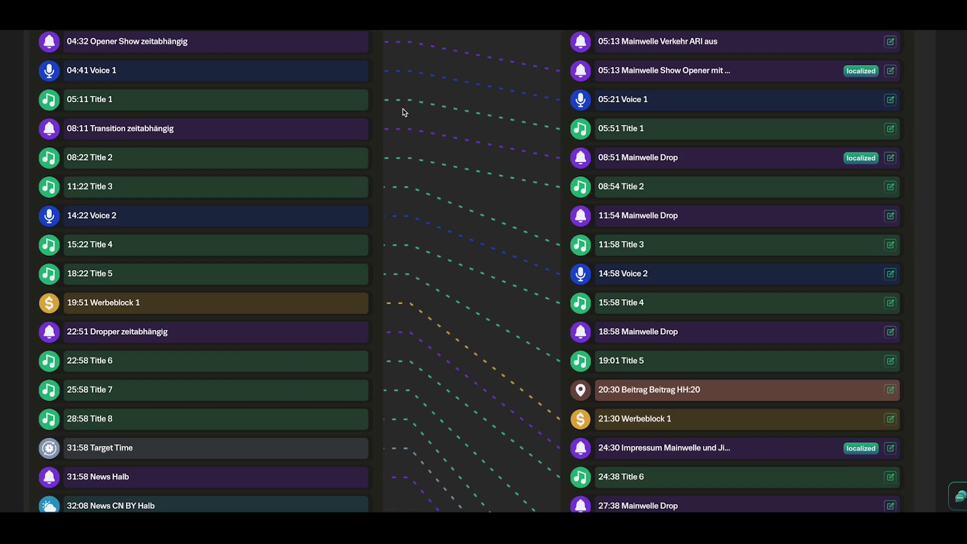
{"action": "scroll", "coordinate": [403, 112], "scroll_direction": "down", "scroll_amount": 2}
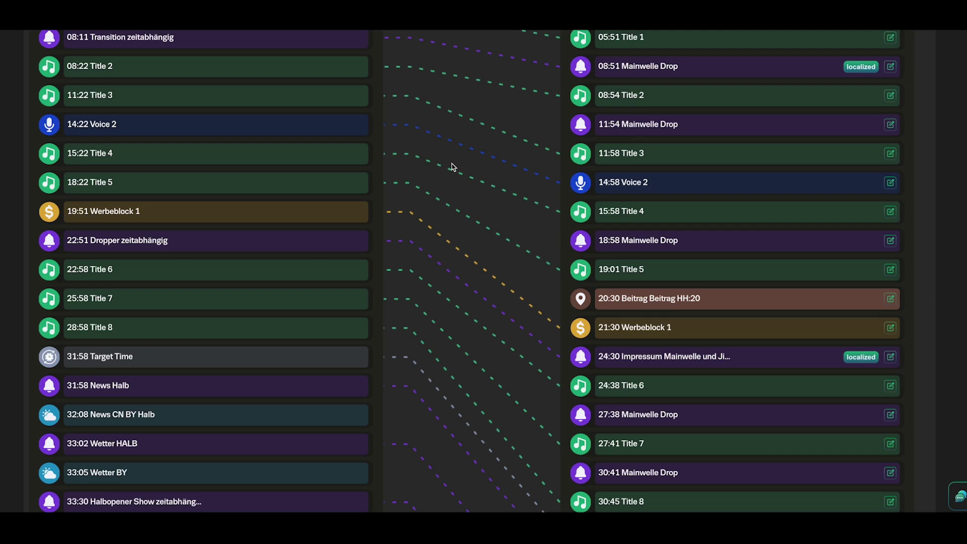
{"action": "scroll", "coordinate": [452, 167], "scroll_direction": "down", "scroll_amount": 2}
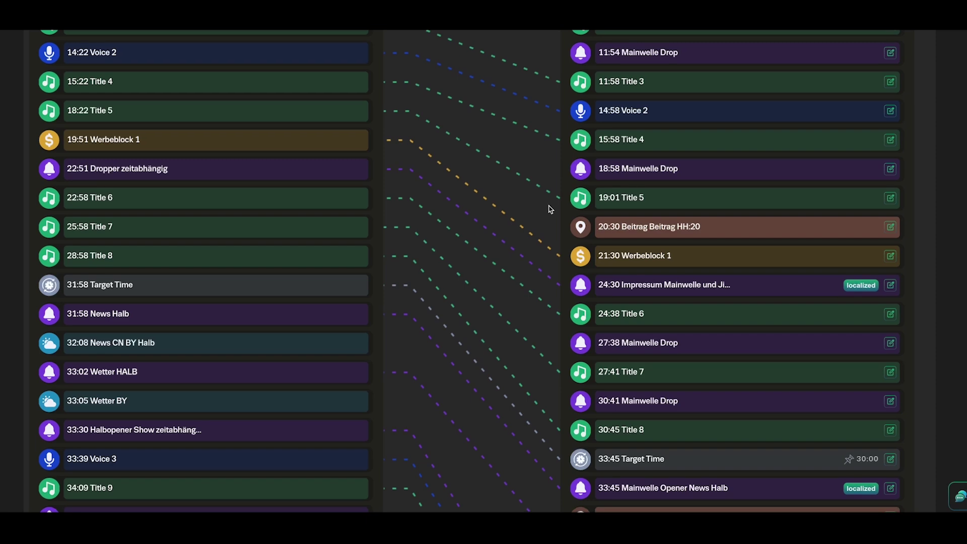
{"action": "scroll", "coordinate": [554, 221], "scroll_direction": "down", "scroll_amount": 5}
{"action": "scroll", "coordinate": [564, 233], "scroll_direction": "down", "scroll_amount": 4}
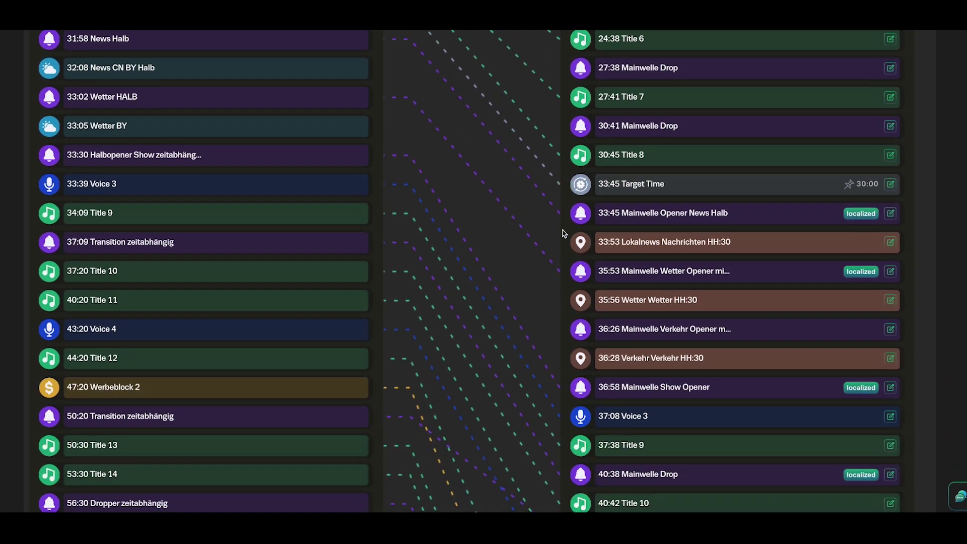
{"action": "scroll", "coordinate": [564, 233], "scroll_direction": "down", "scroll_amount": 5}
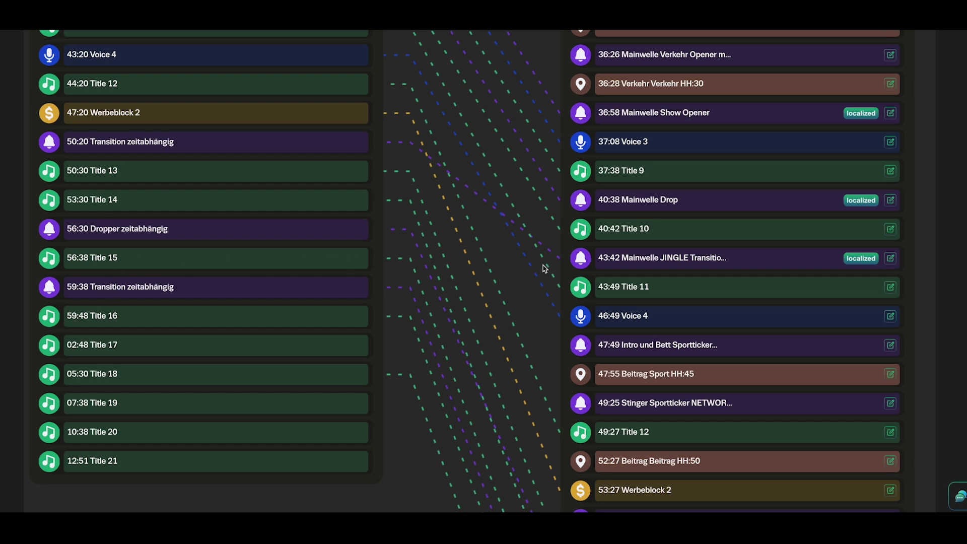
{"action": "scroll", "coordinate": [604, 278], "scroll_direction": "down", "scroll_amount": 2}
{"action": "scroll", "coordinate": [604, 278], "scroll_direction": "down", "scroll_amount": 2}
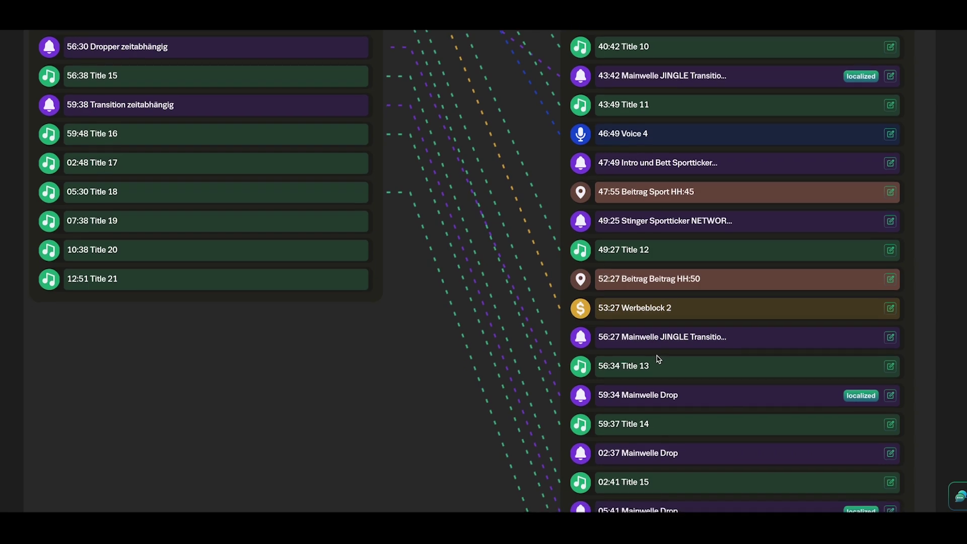
- Review the network clock against Radio Mainwelle's local clock from the end of the hour back to the opening news
{"action": "scroll", "coordinate": [644, 345], "scroll_direction": "up", "scroll_amount": 3}
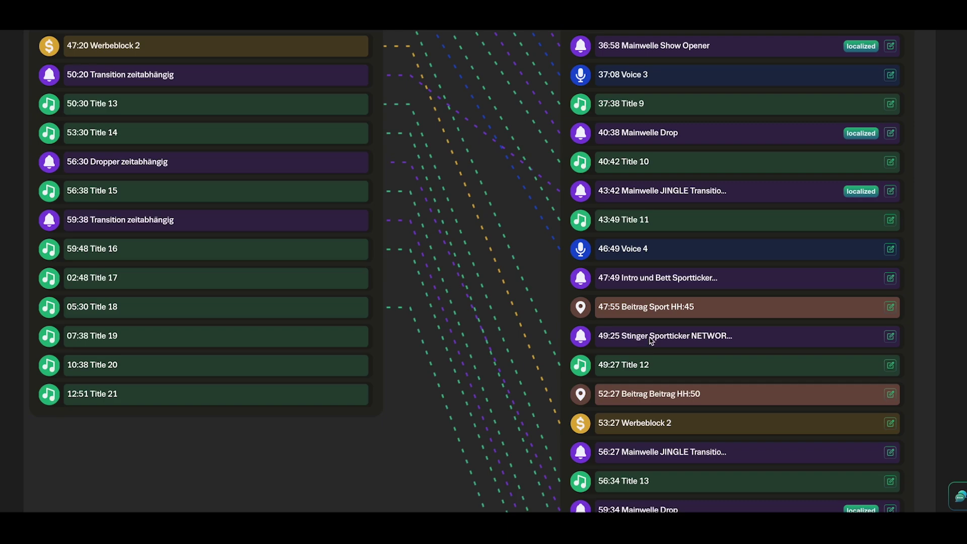
{"action": "scroll", "coordinate": [645, 343], "scroll_direction": "up", "scroll_amount": 10}
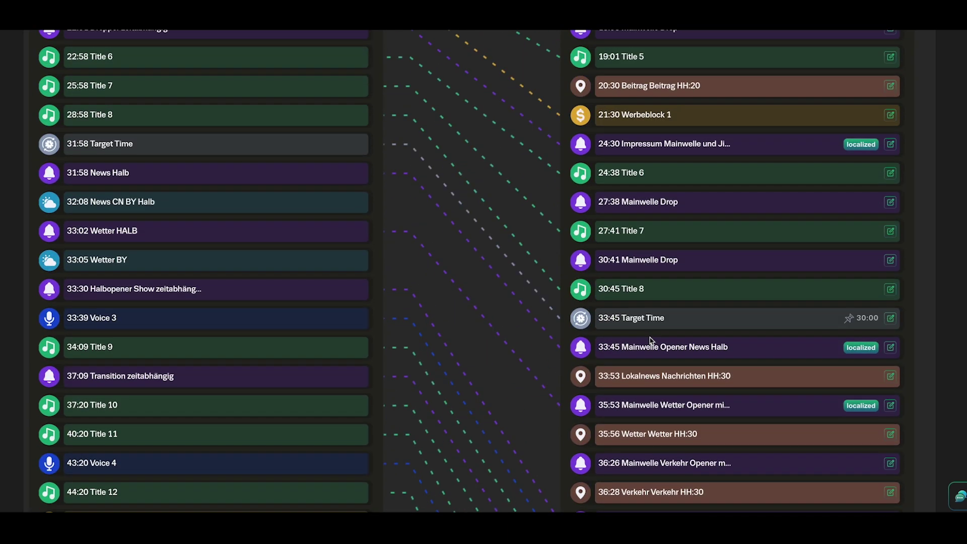
{"action": "scroll", "coordinate": [650, 341], "scroll_direction": "up", "scroll_amount": 8}
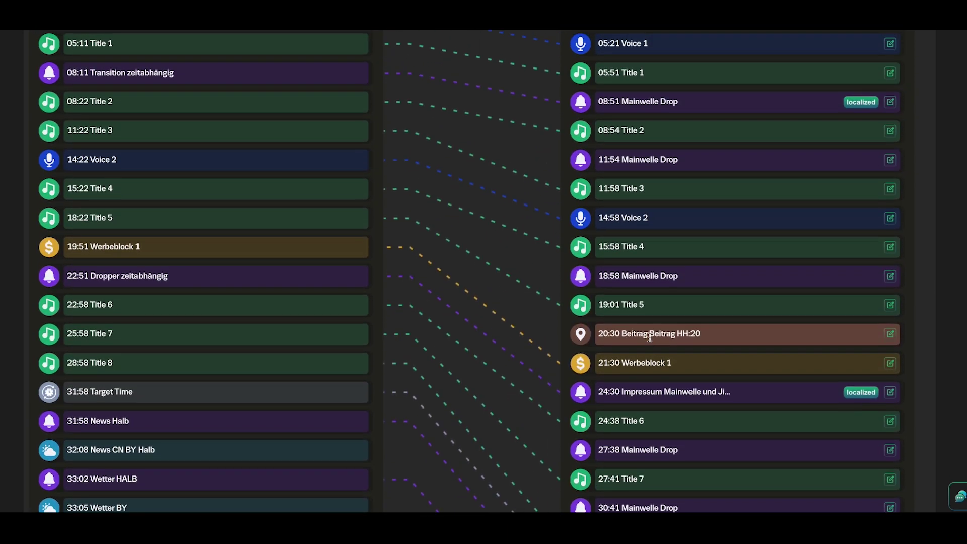
{"action": "scroll", "coordinate": [647, 337], "scroll_direction": "up", "scroll_amount": 6}
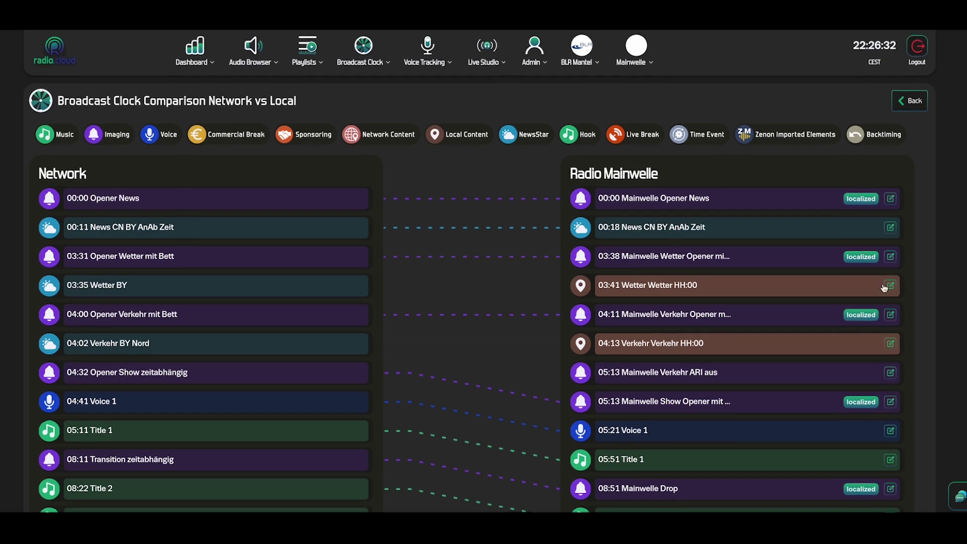
{"action": "scroll", "coordinate": [564, 355], "scroll_direction": "down", "scroll_amount": 2}
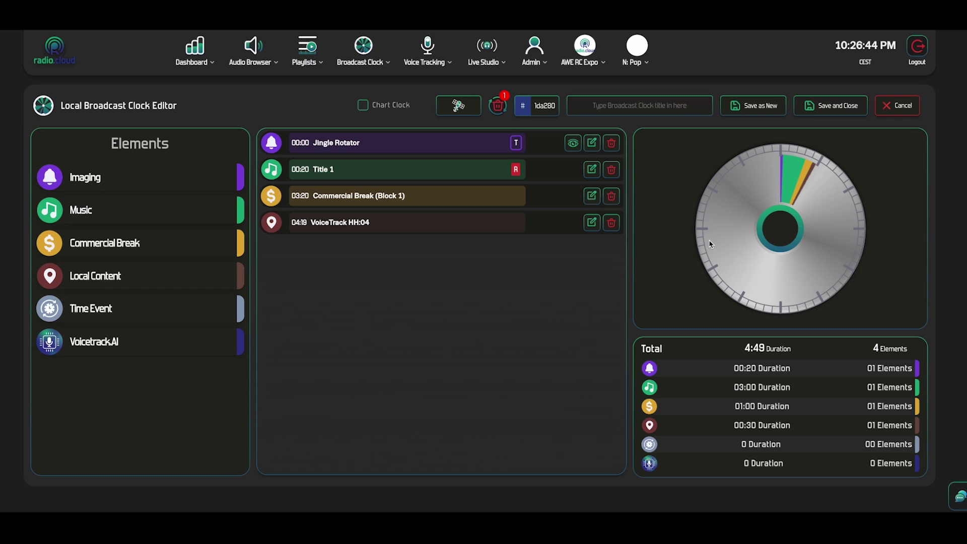
- View the settings of the clock's Title 1 music element and the clock's background color options, leaving both without changes
{"action": "left_click", "coordinate": [592, 169]}
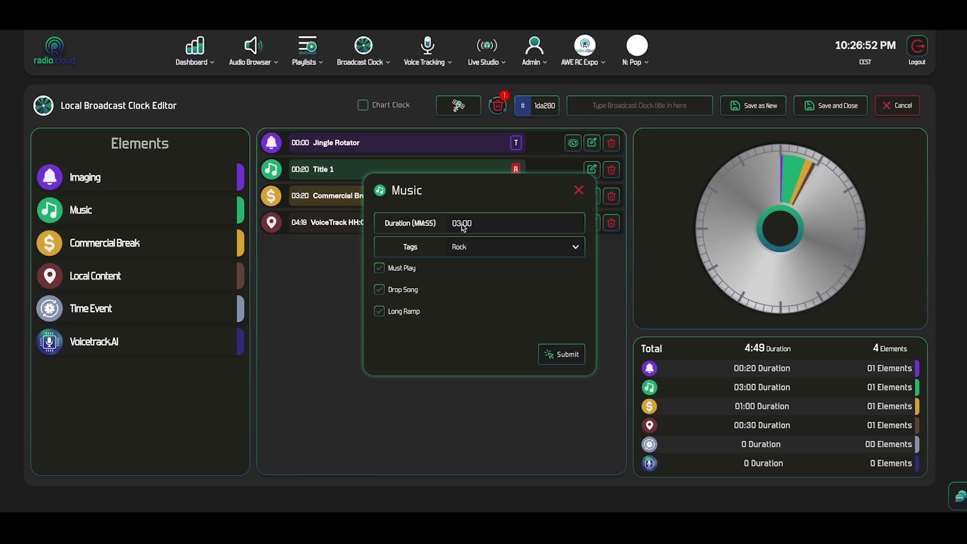
{"action": "left_click", "coordinate": [578, 191]}
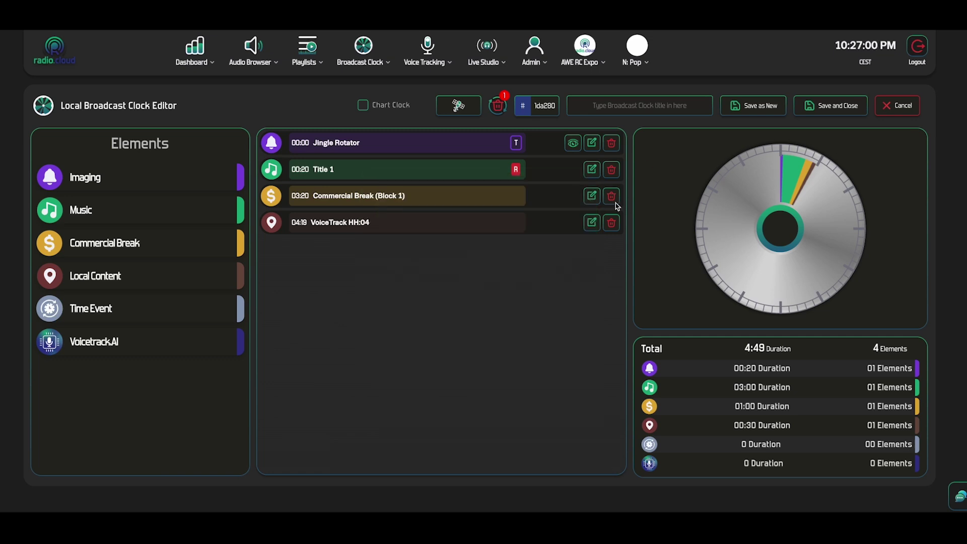
{"action": "left_click", "coordinate": [643, 110]}
{"action": "left_click", "coordinate": [529, 107]}
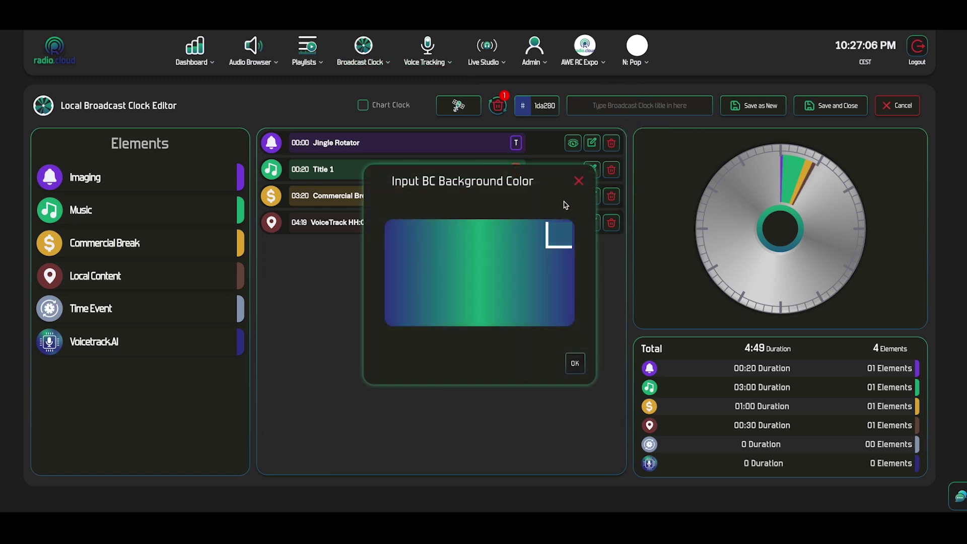
{"action": "left_click", "coordinate": [578, 181]}
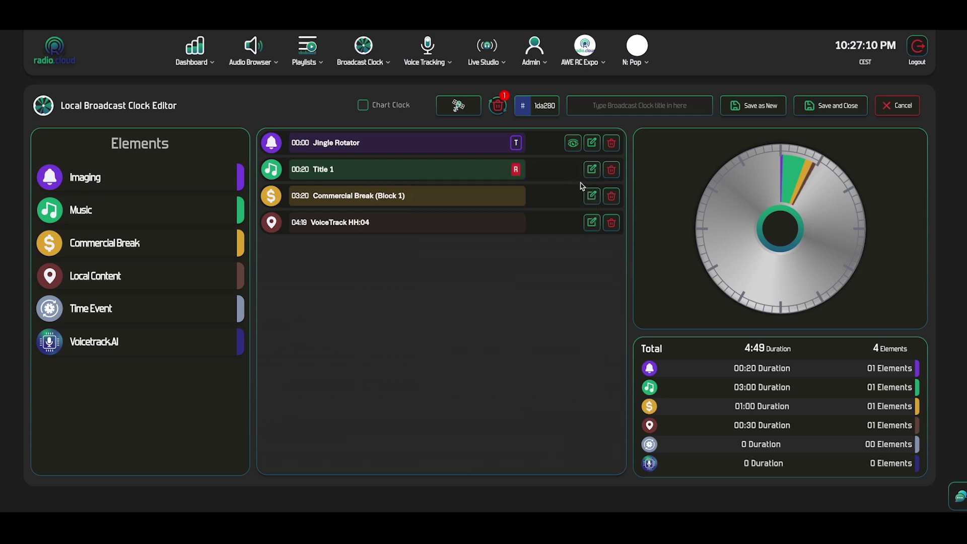
- Open the V2 assignment grid of broadcast clocks to hours and browse the weekly schedule down to 23:00
{"action": "left_click", "coordinate": [379, 66]}
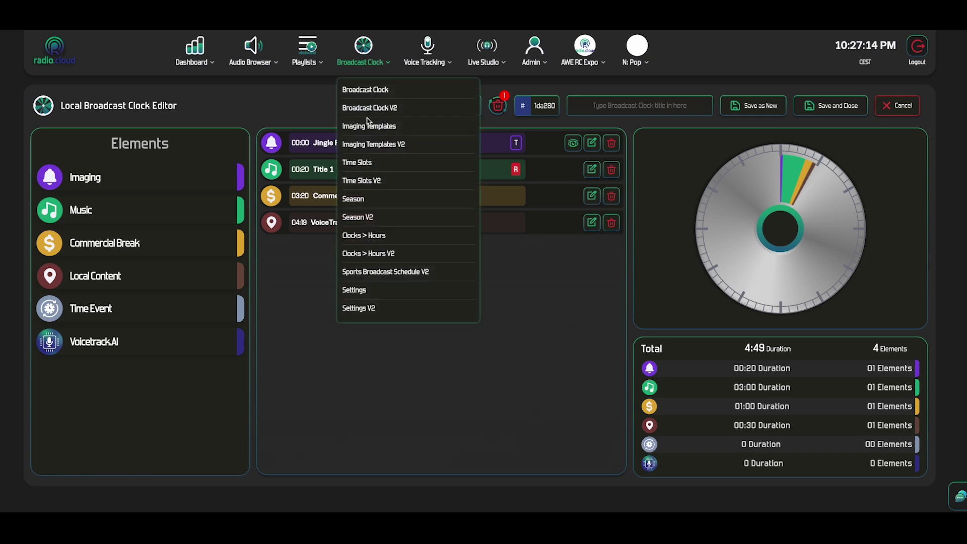
{"action": "left_click", "coordinate": [386, 259]}
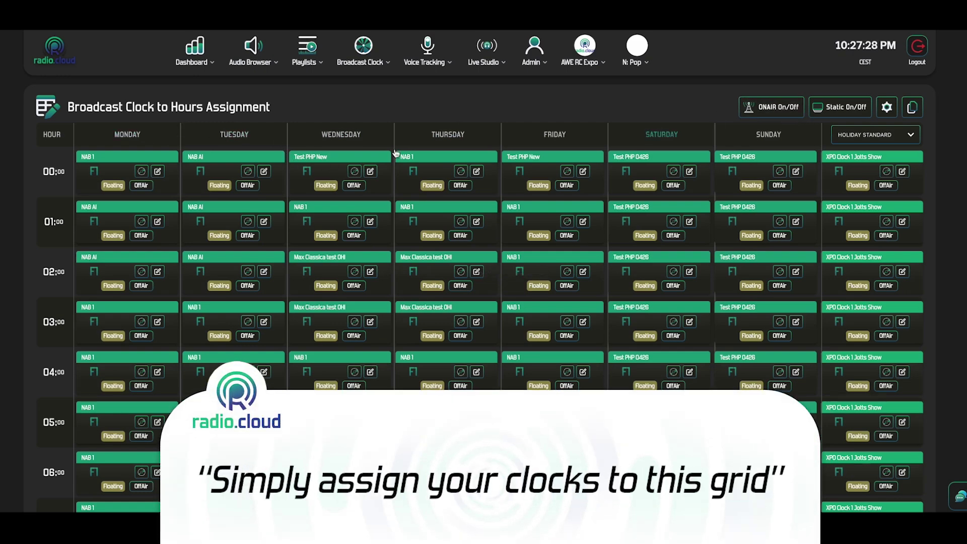
{"action": "scroll", "coordinate": [66, 146], "scroll_direction": "down", "scroll_amount": 15}
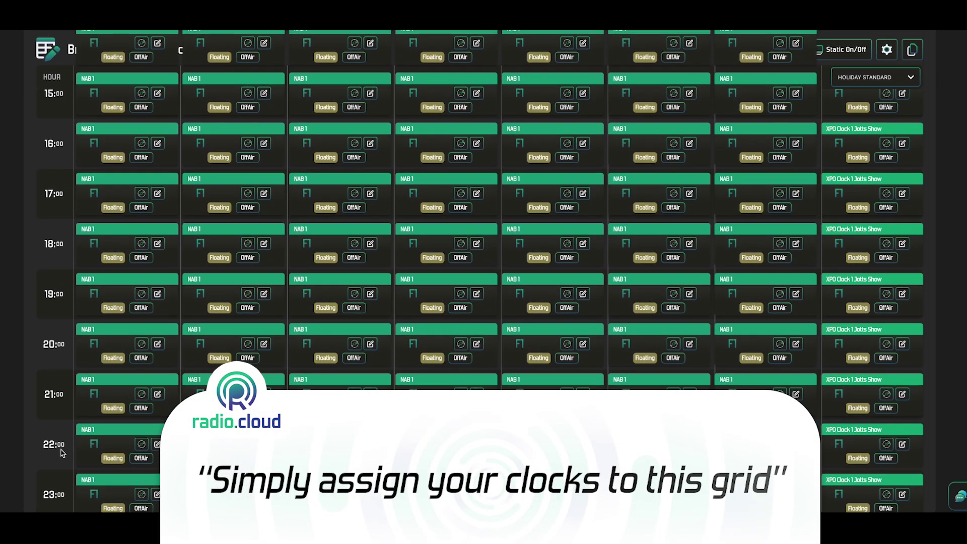
{"action": "scroll", "coordinate": [471, 222], "scroll_direction": "up", "scroll_amount": 2}
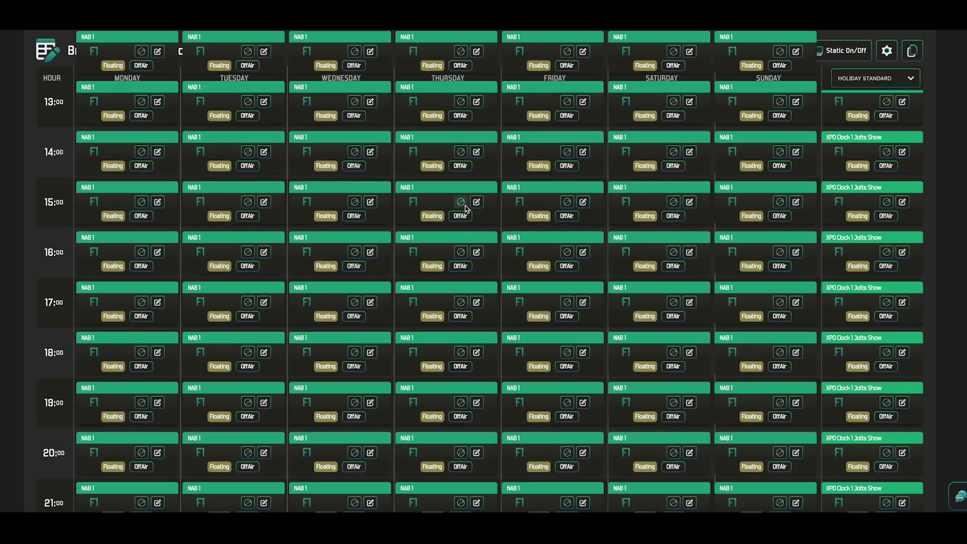
- Browse the broadcast clocks available for Thursday at 15:00, close the selection without assigning one, and return to the grid's first hours
{"action": "left_click", "coordinate": [460, 202]}
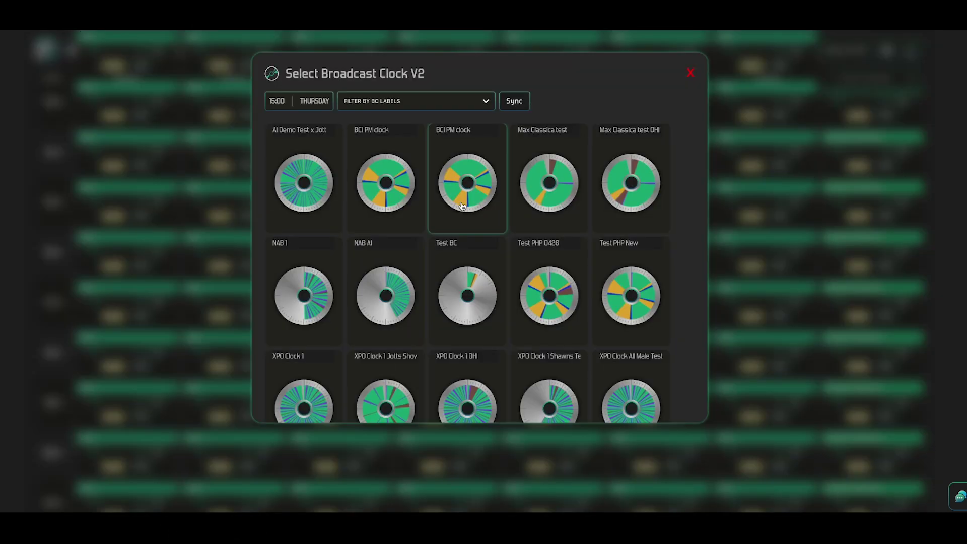
{"action": "scroll", "coordinate": [466, 196], "scroll_direction": "down", "scroll_amount": 1}
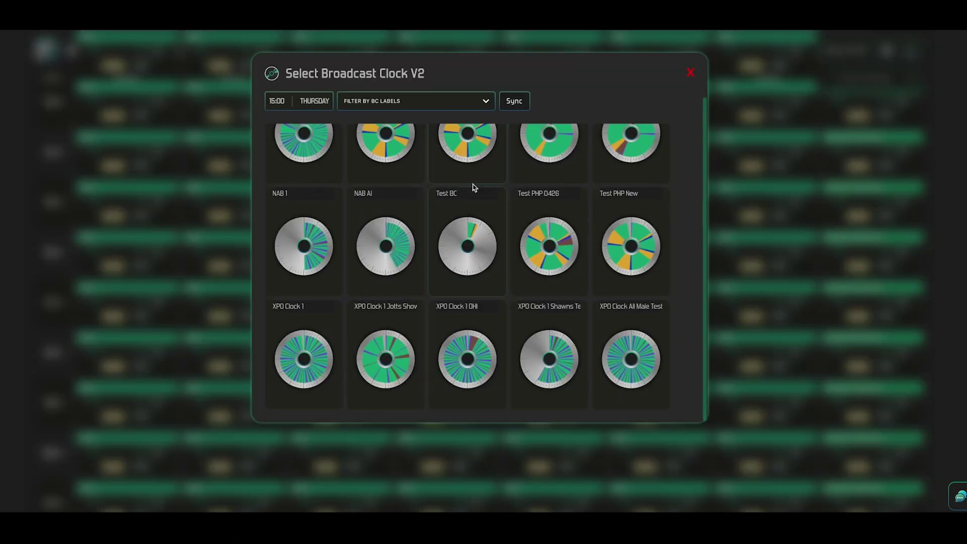
{"action": "left_click", "coordinate": [690, 72]}
{"action": "scroll", "coordinate": [240, 227], "scroll_direction": "up", "scroll_amount": 10}
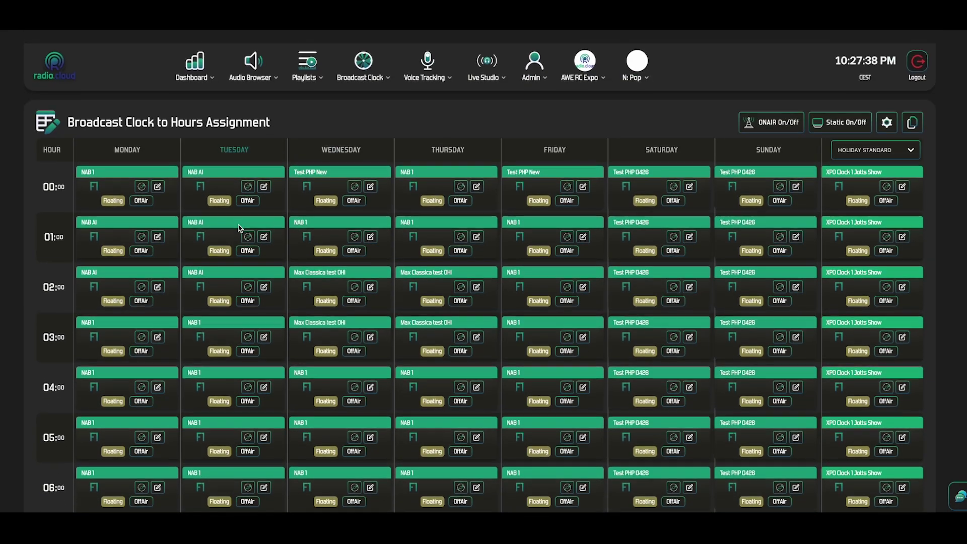
- View the grid's float time settings for the maximum seconds before and after the hour, leaving them without changes
{"action": "scroll", "coordinate": [239, 227], "scroll_direction": "down", "scroll_amount": 1}
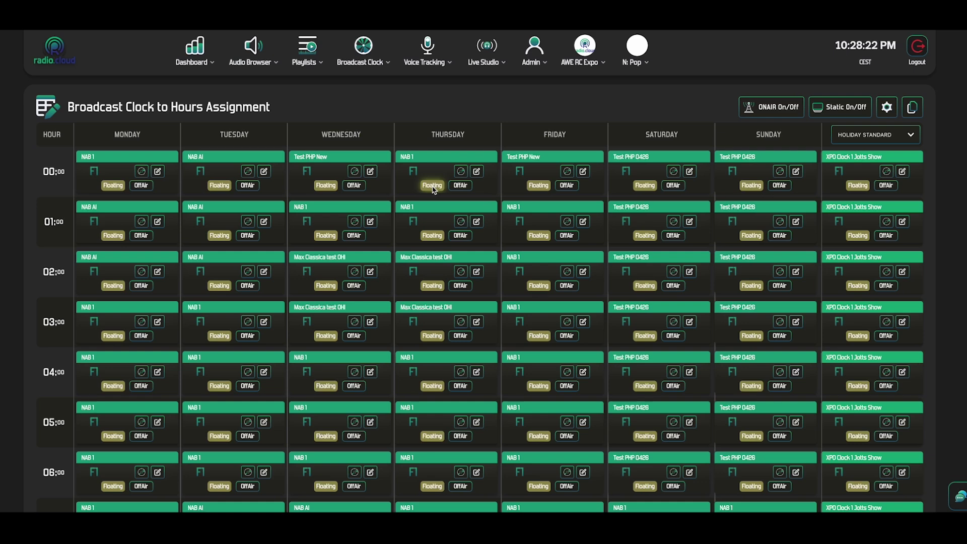
{"action": "left_click", "coordinate": [887, 109]}
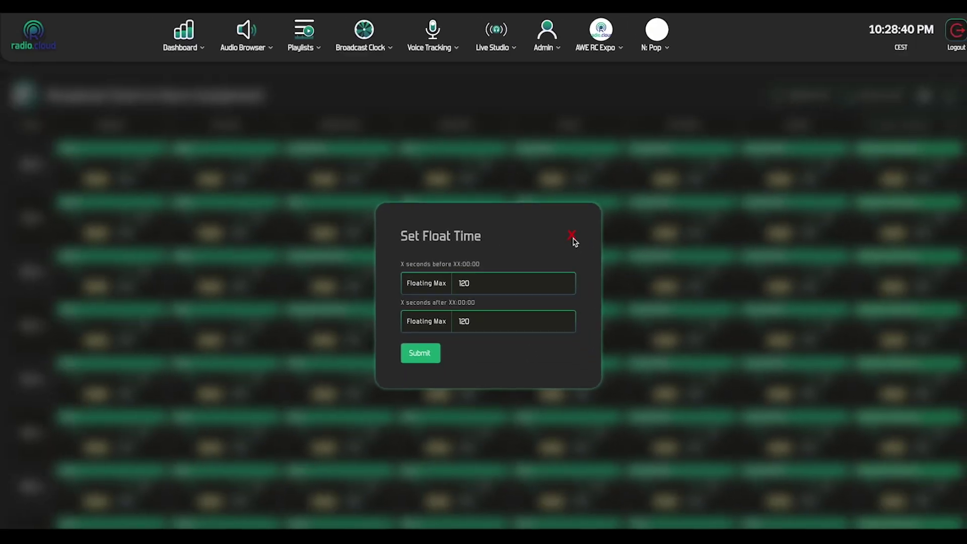
{"action": "left_click", "coordinate": [572, 237]}
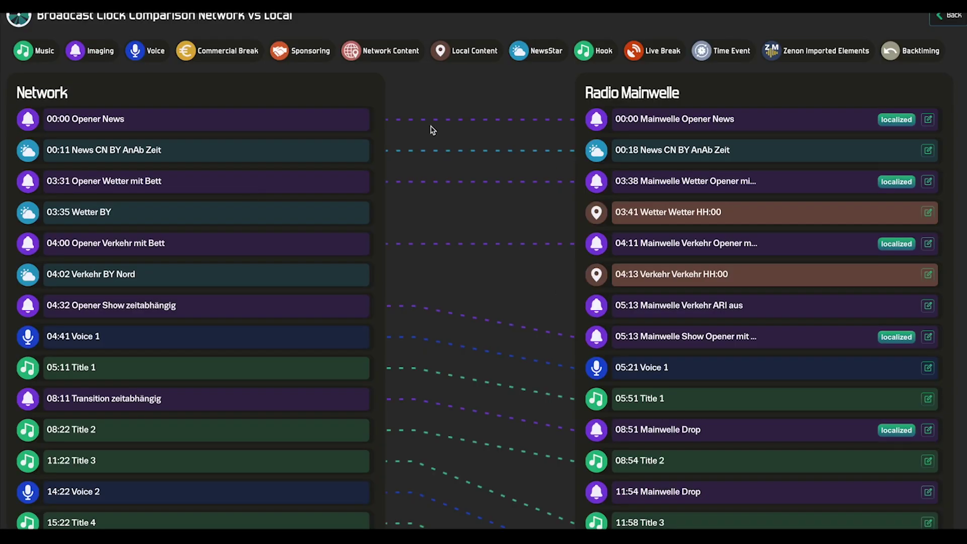
{"action": "scroll", "coordinate": [432, 130], "scroll_direction": "up", "scroll_amount": 1}
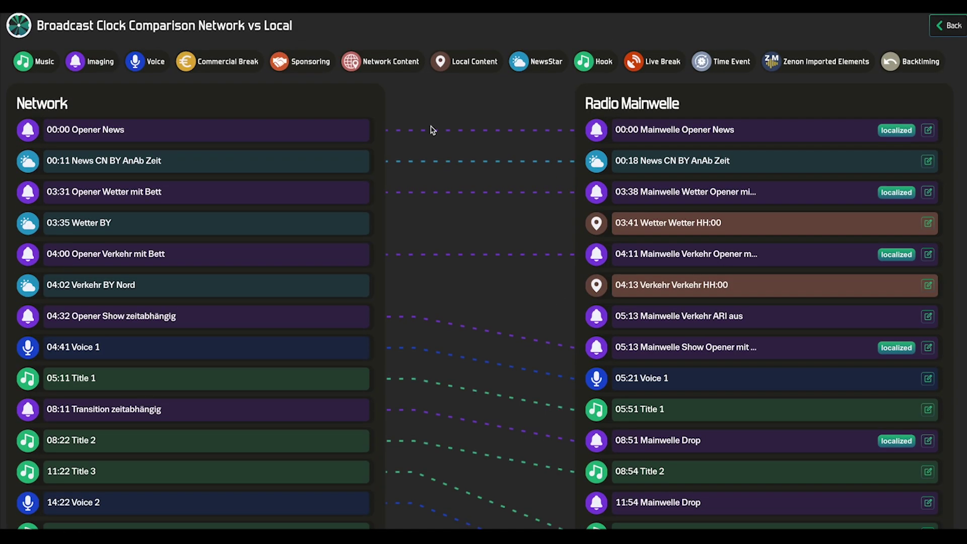